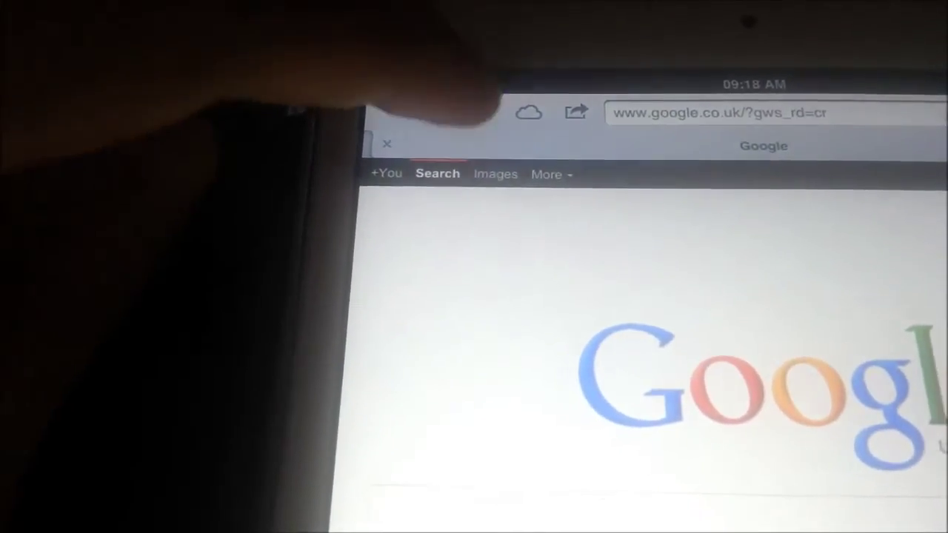
- Show Safari's bookmarks list (Apple, Yahoo!, Google, Bing, iPad User Guide)
click(474, 111)
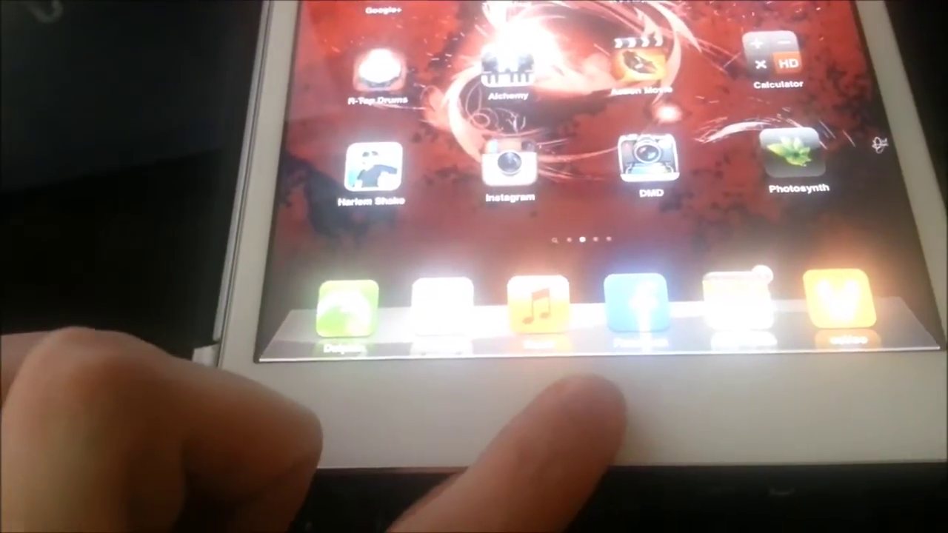
- Bring up the multitasking bar listing Safari, Facebook, Dolphin, BBC News, Gmail and App Store
key(super)
key(super)
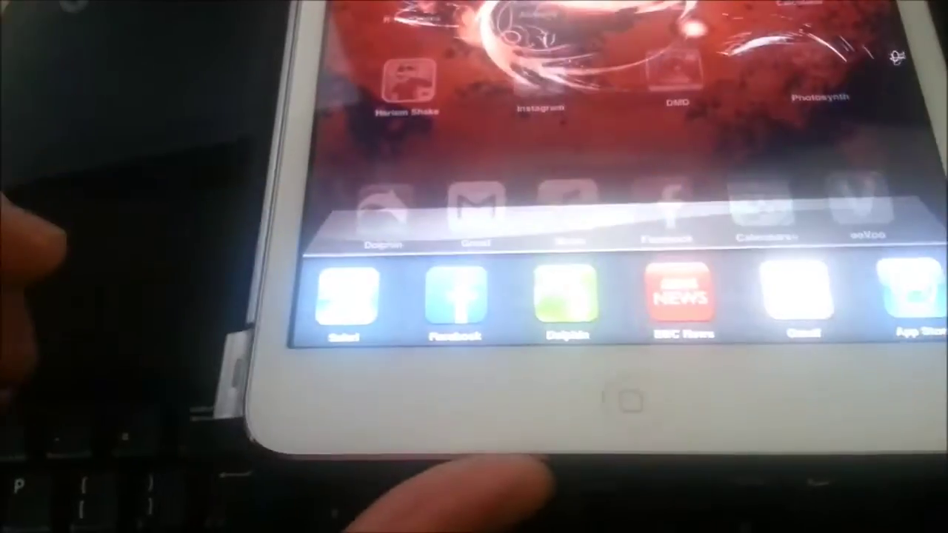